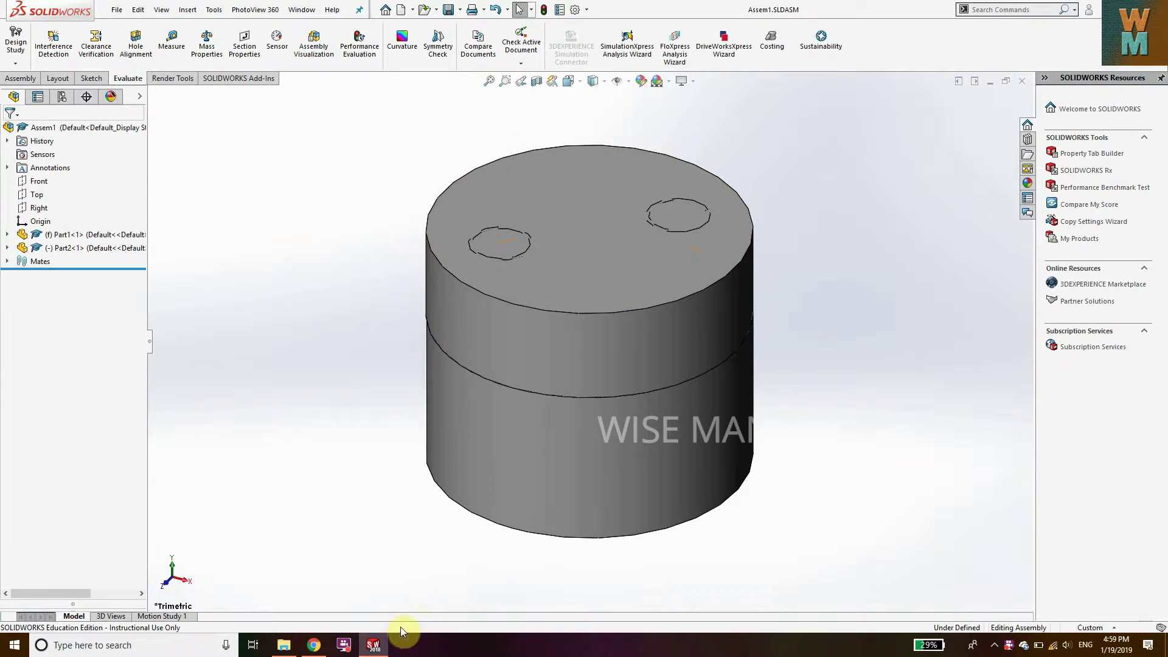
Step: Open Part1.SLDPRT from the CLEARANCE folder
click(283, 645)
click(375, 644)
click(116, 11)
click(140, 40)
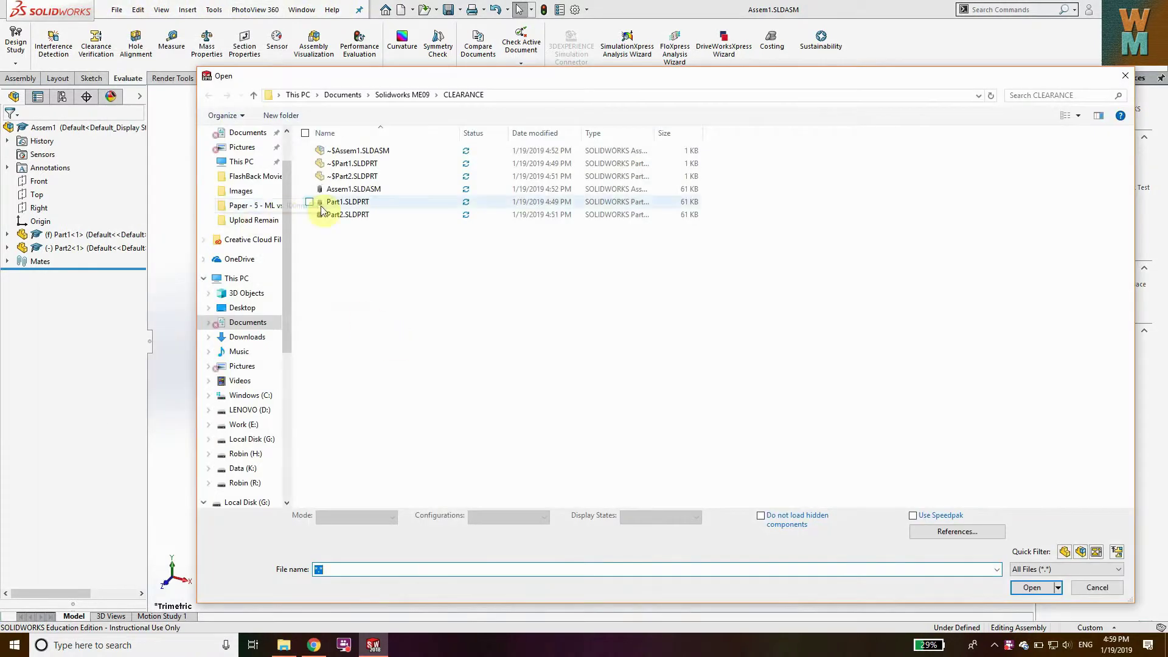
click(331, 204)
click(1031, 587)
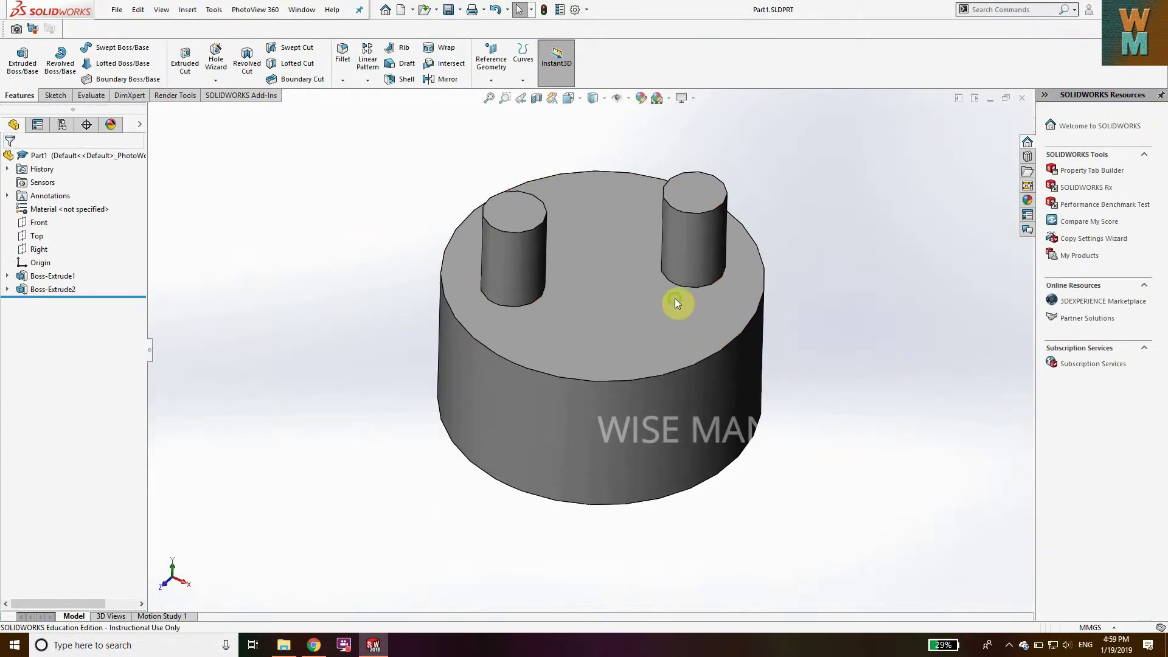
Step: Examine the sketch dimensions of the base disc and the two pins in Part1
middle_drag(677, 302, 677, 347)
click(6, 276)
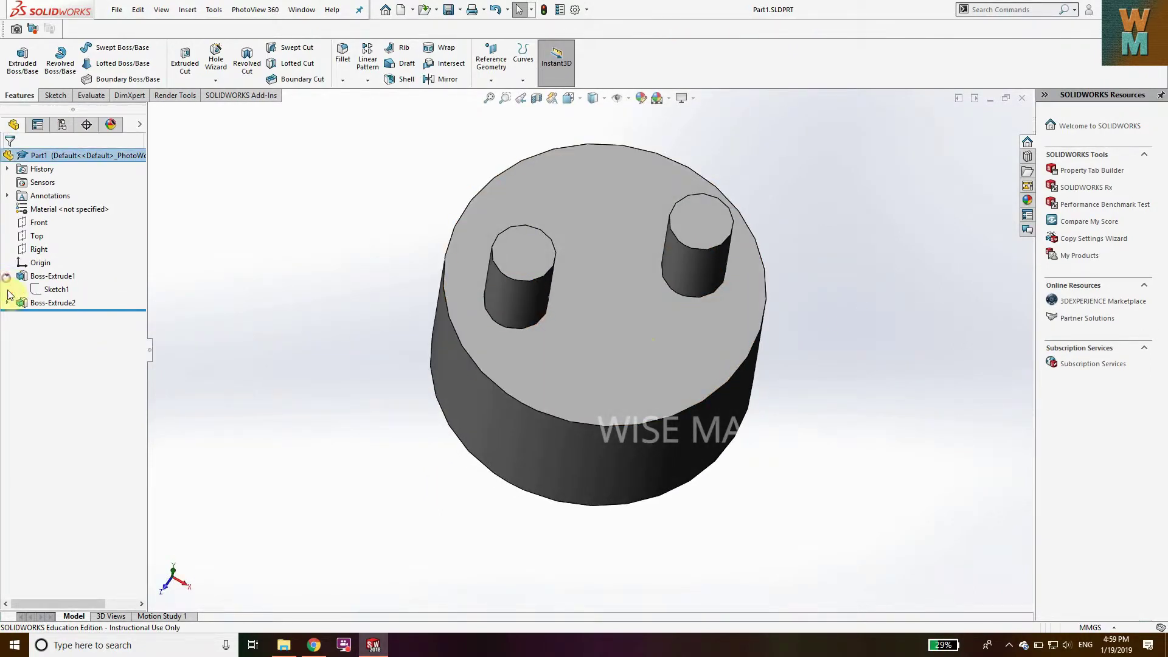
click(49, 290)
mouse_move(789, 477)
middle_down()
mouse_move(728, 379)
mouse_move(790, 443)
middle_up()
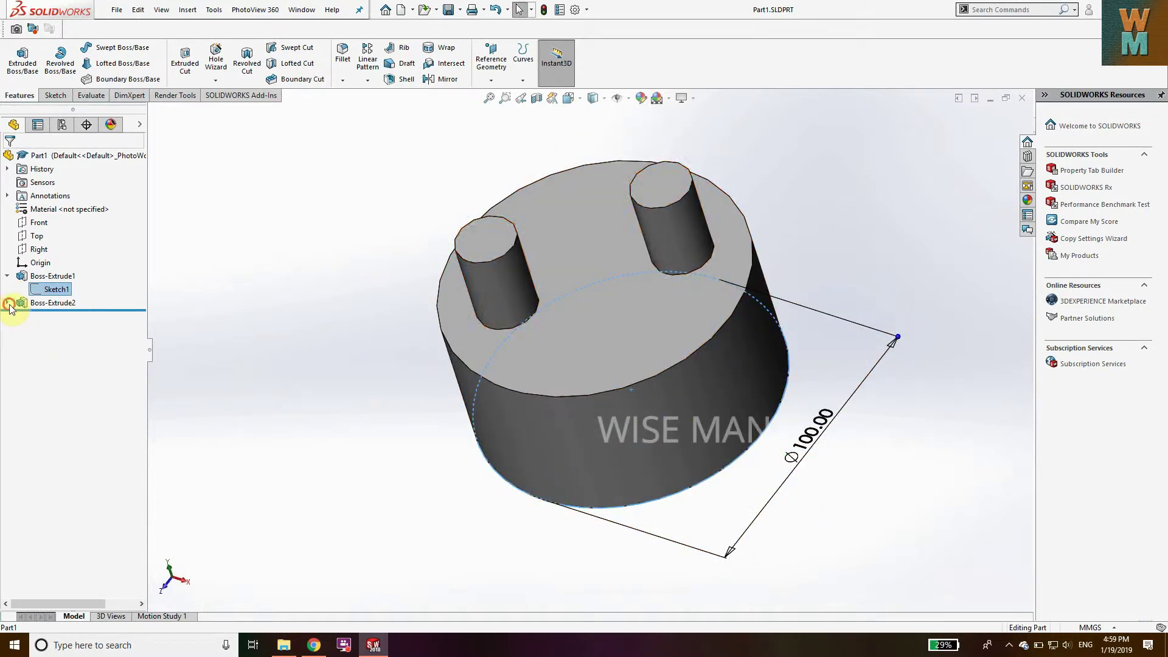
click(8, 303)
click(57, 316)
mouse_move(580, 360)
middle_down()
mouse_move(633, 438)
mouse_move(604, 503)
mouse_move(590, 438)
mouse_move(542, 399)
mouse_move(601, 440)
mouse_move(617, 265)
middle_up()
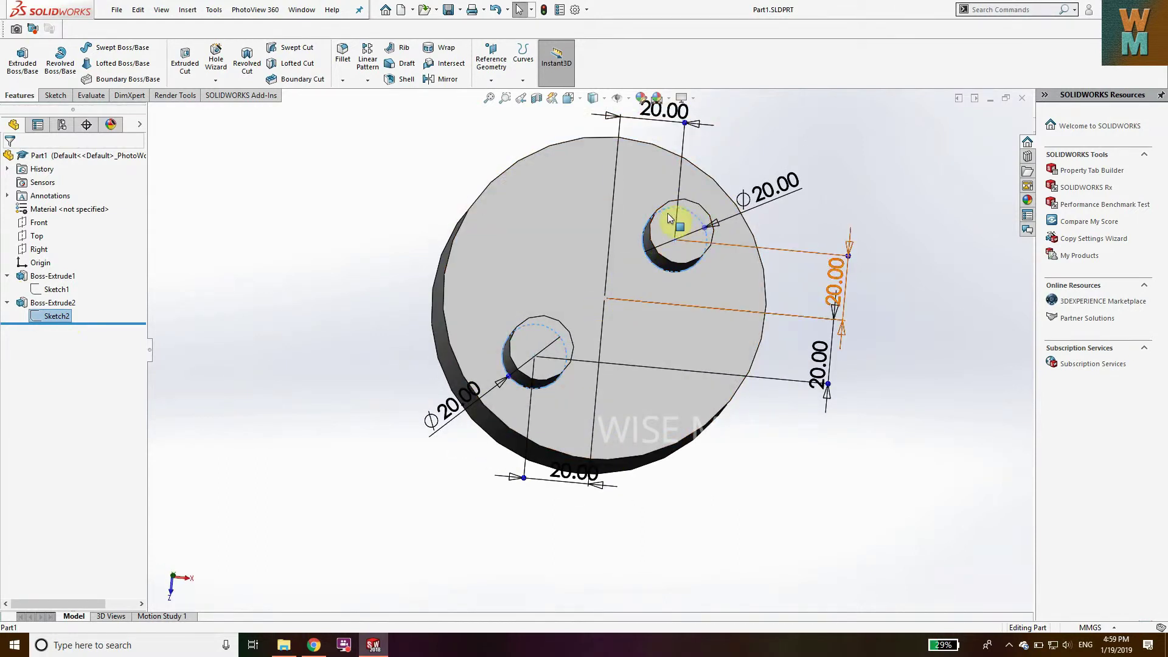
middle_drag(672, 254, 548, 323)
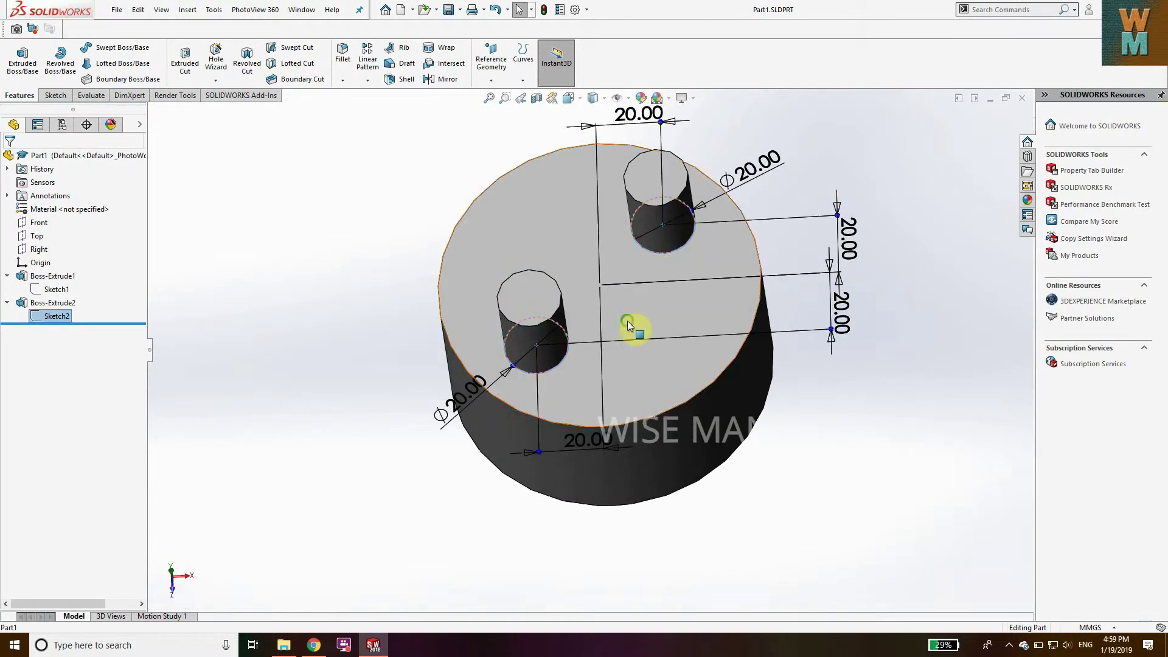
middle_drag(629, 325, 762, 184)
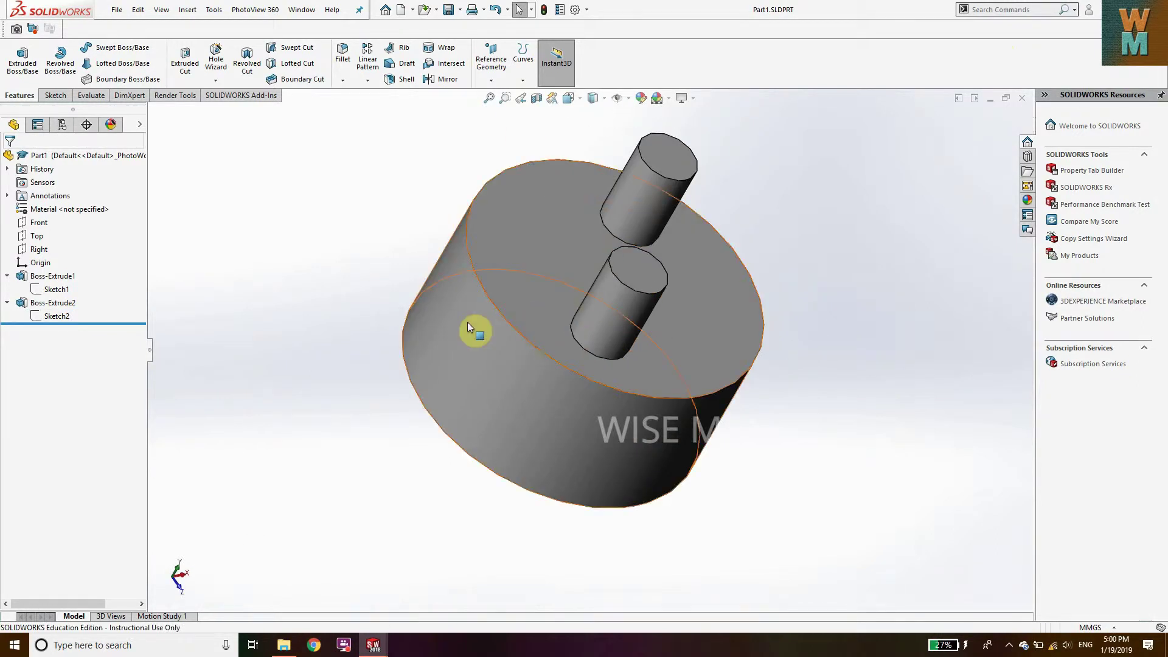
Step: Open Part2.SLDPRT from the CLEARANCE folder
click(116, 9)
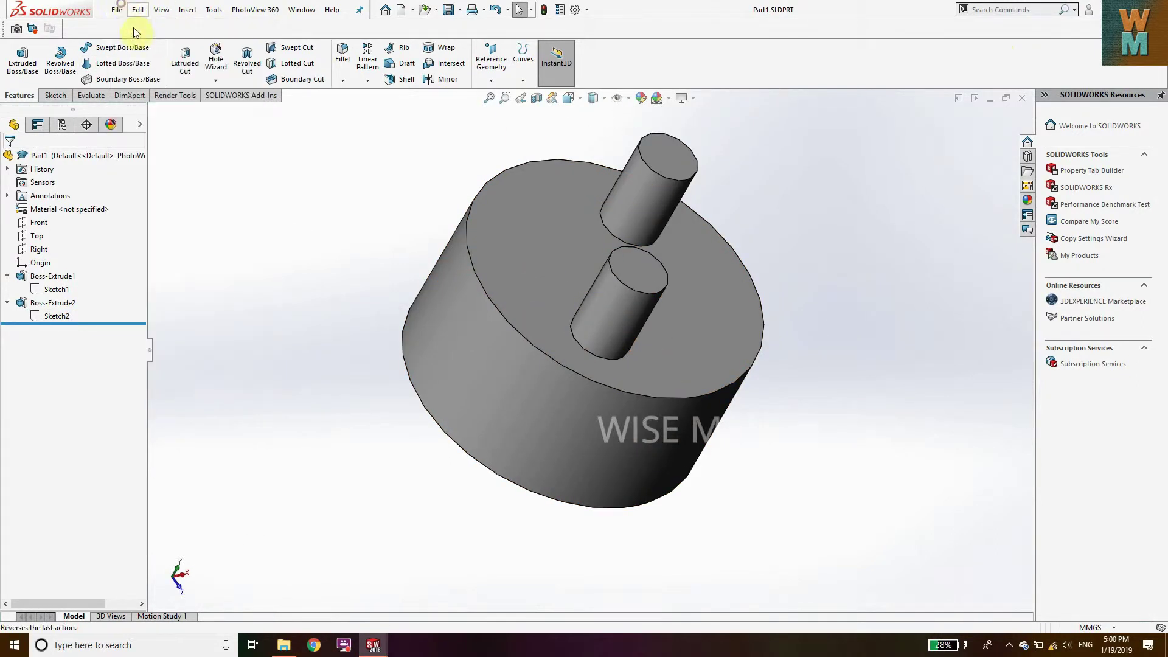
click(139, 43)
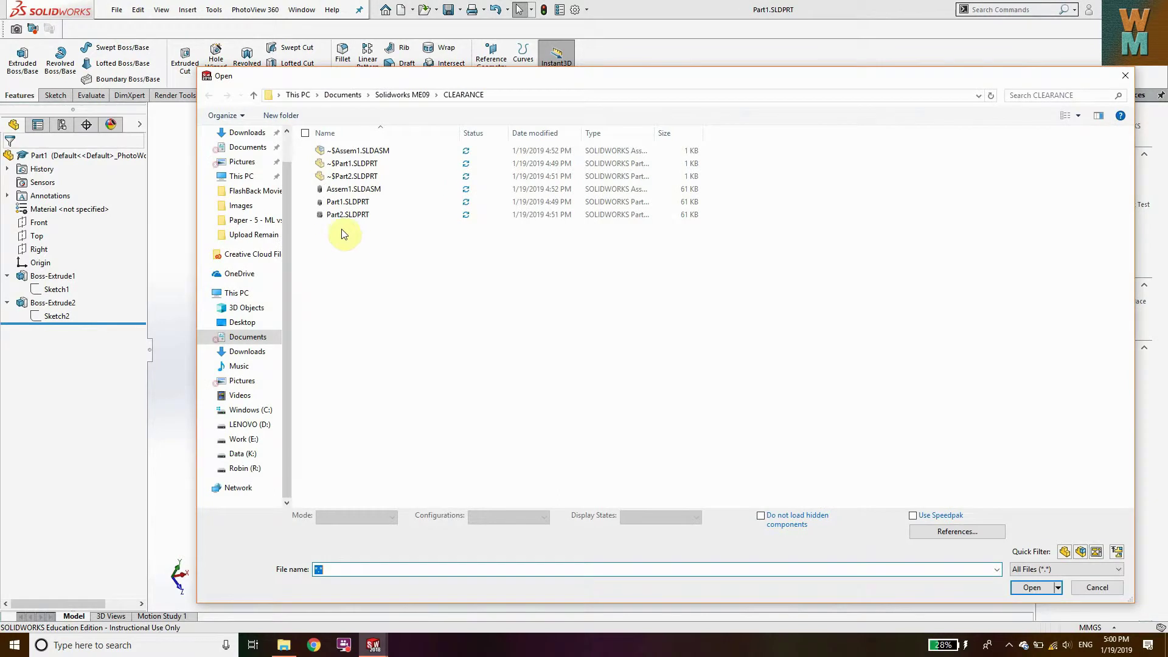
click(343, 215)
click(1032, 573)
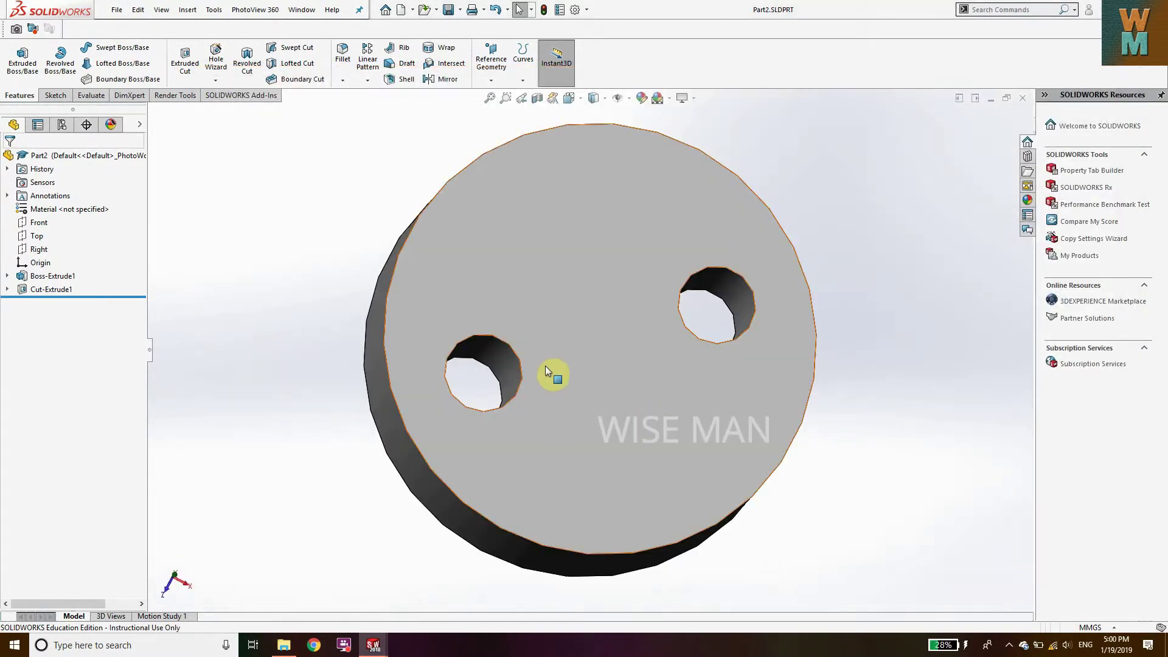
Step: Examine the sketch dimensions of the disc and the two cut holes in Part2
click(7, 275)
click(56, 289)
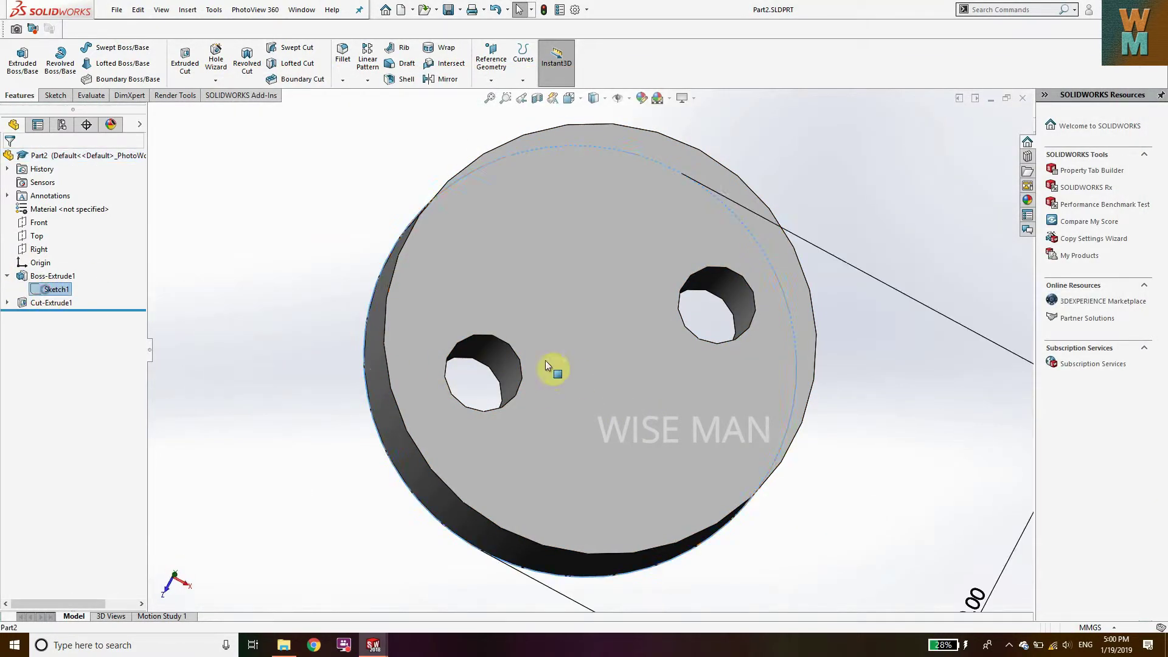
middle_drag(661, 428, 749, 457)
scroll(749, 457, up, 3)
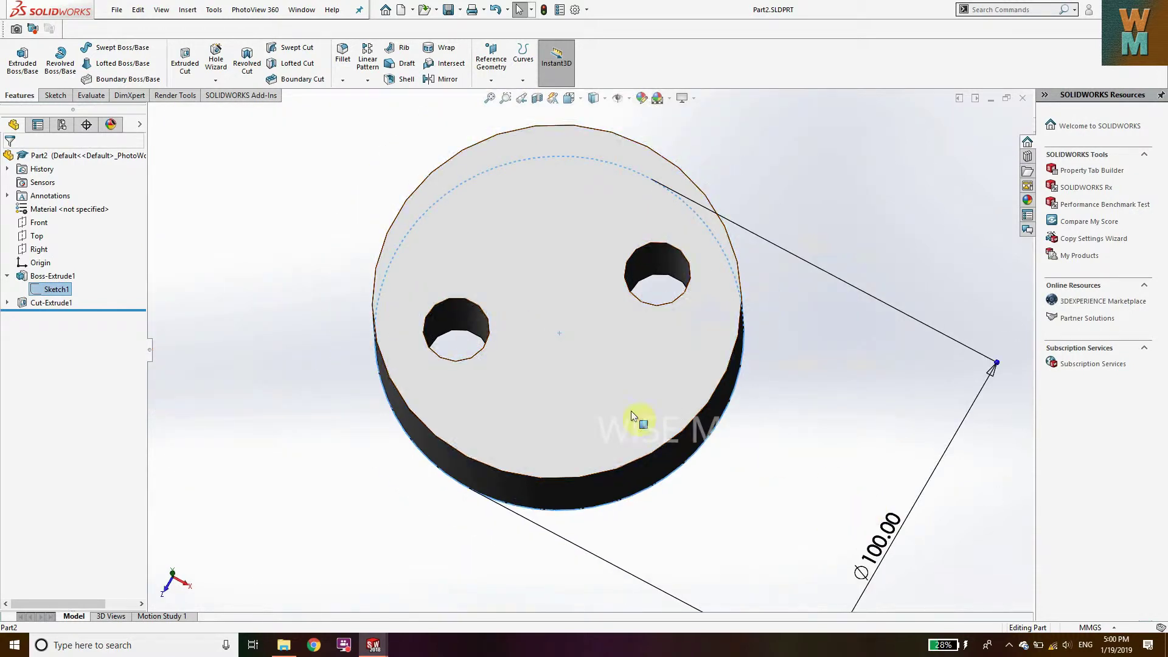
click(7, 303)
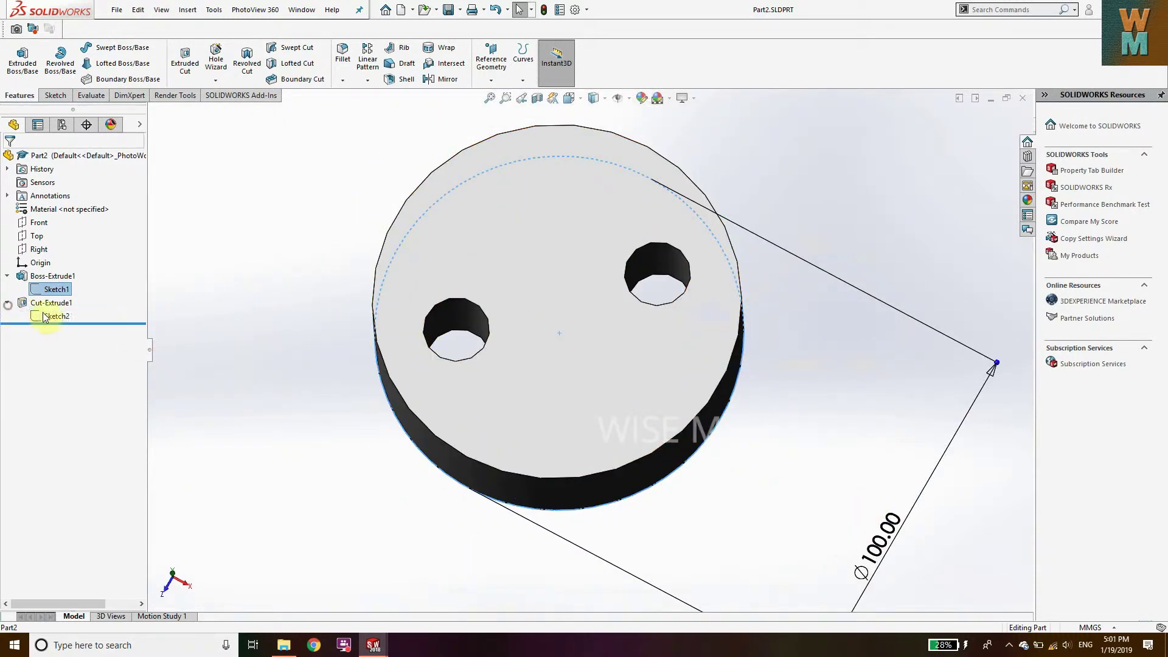
click(52, 315)
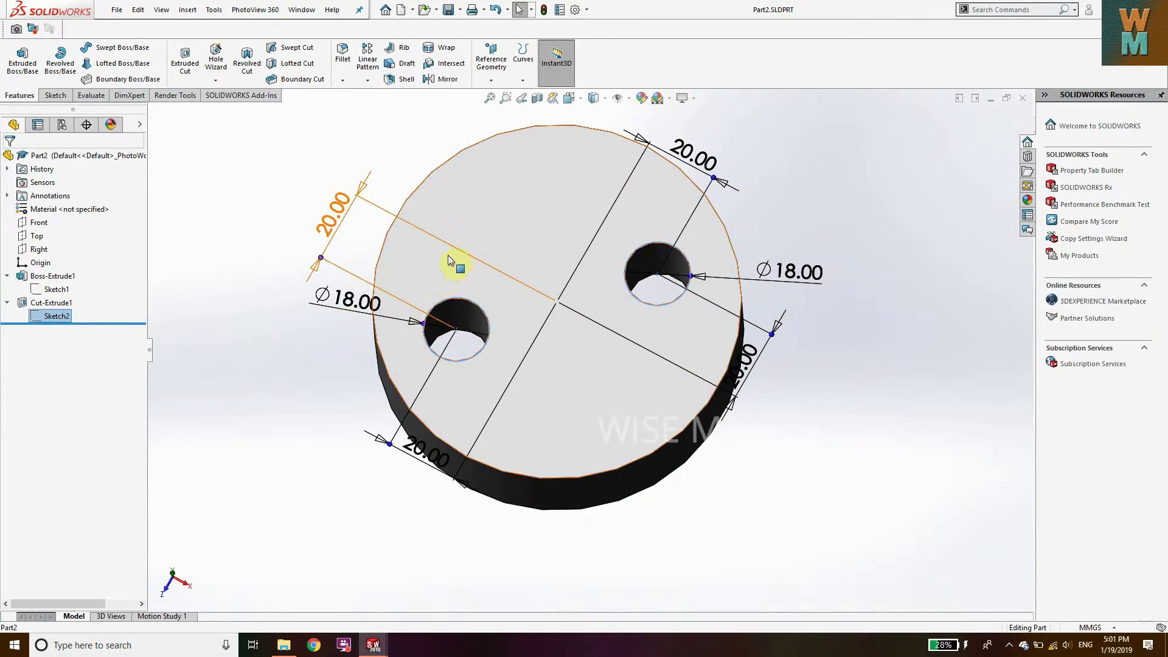
Step: Switch back to the Assem1.SLDASM assembly document
click(138, 10)
click(384, 642)
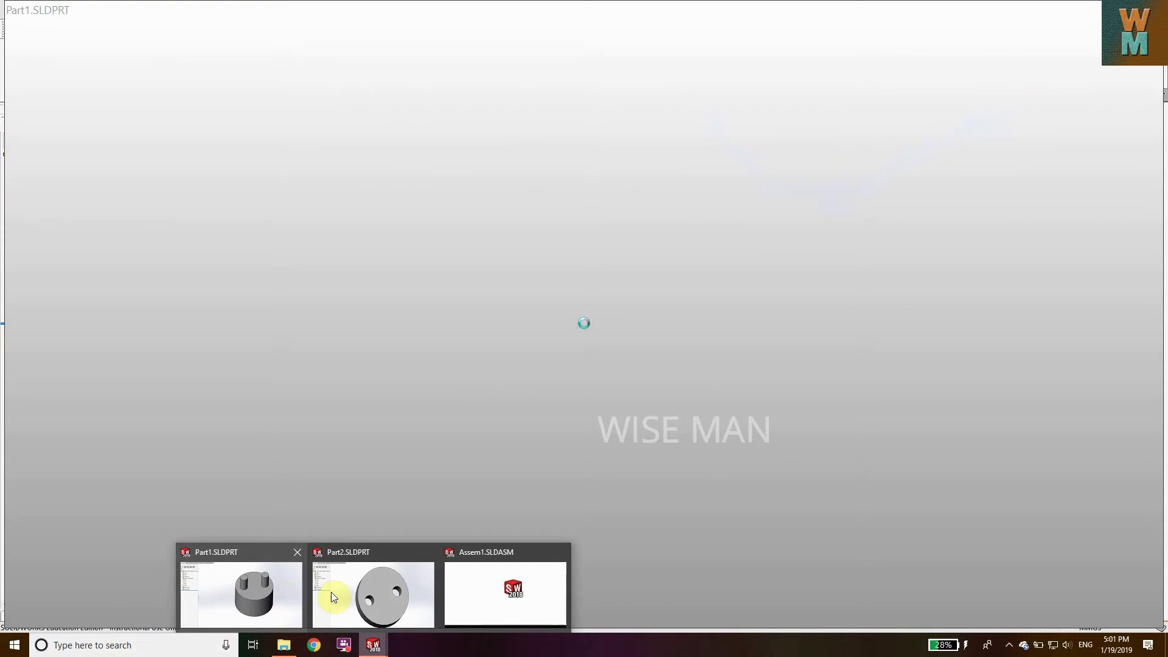
click(490, 593)
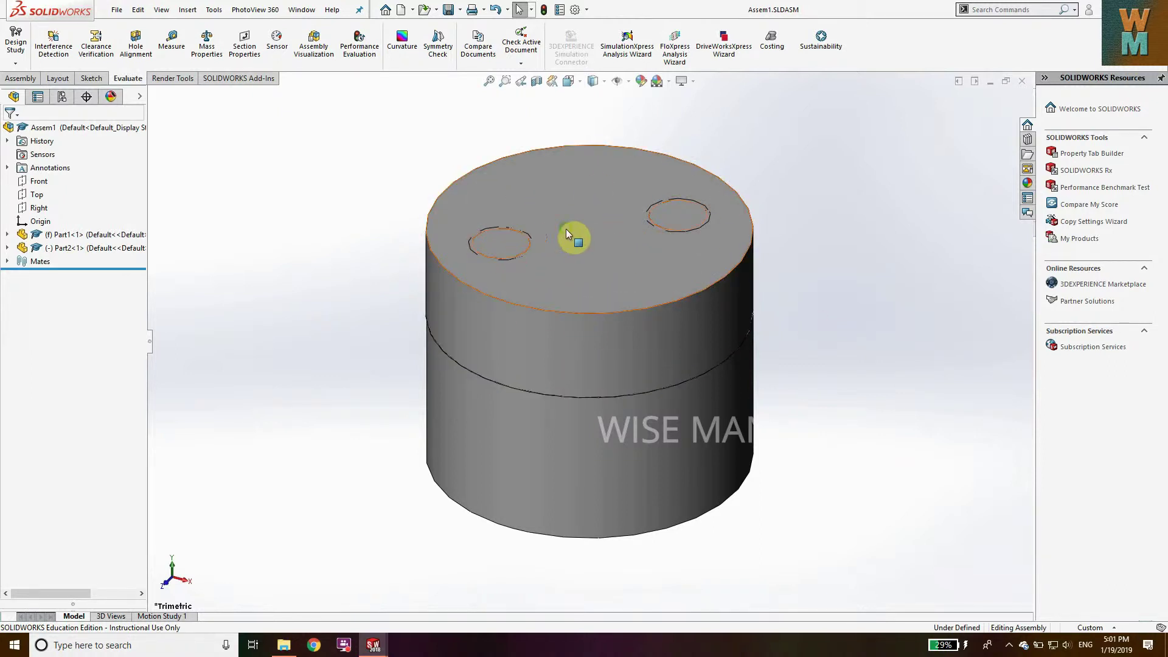
Step: Run Interference Detection on the whole Assem1 assembly
middle_drag(571, 237, 484, 290)
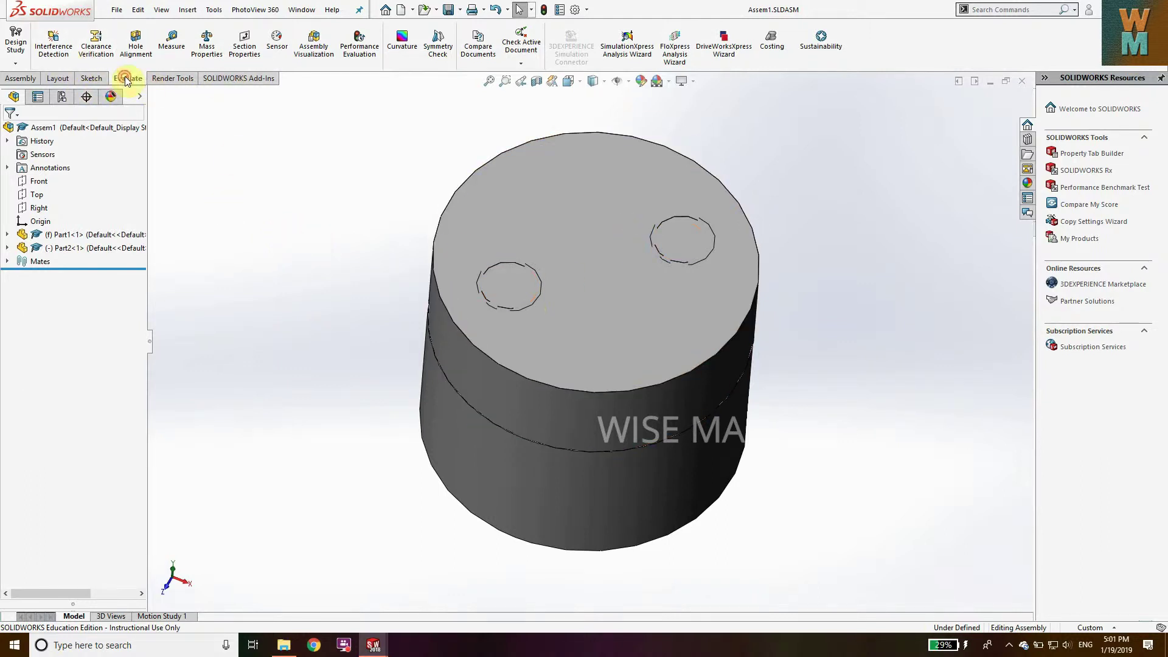
click(27, 78)
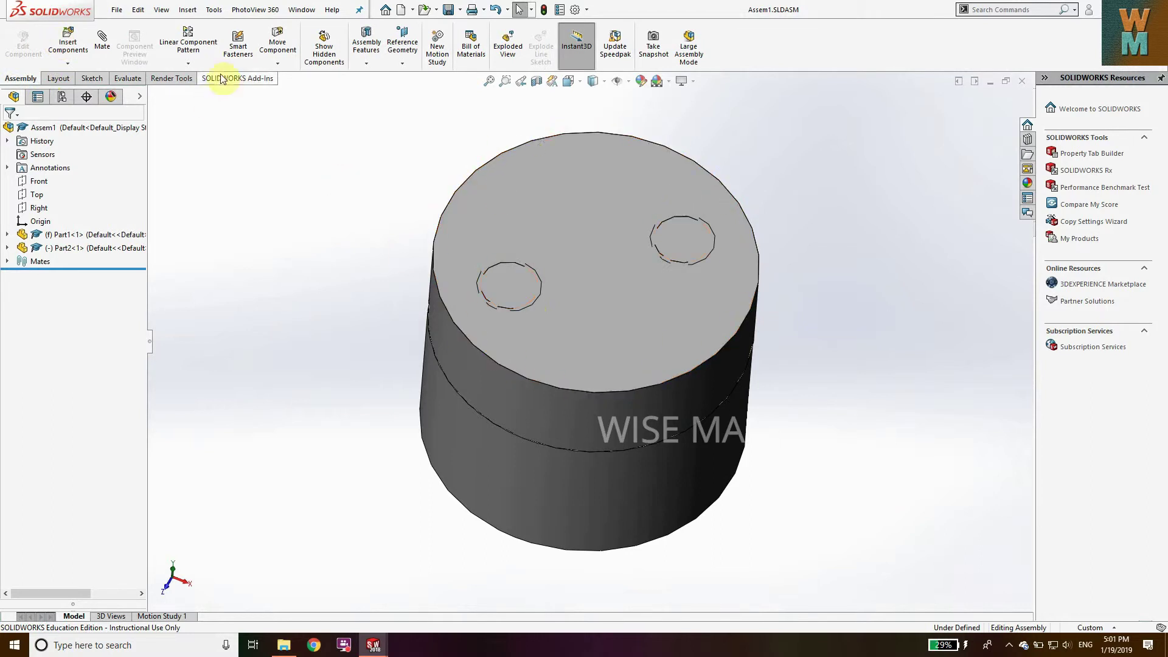
click(129, 79)
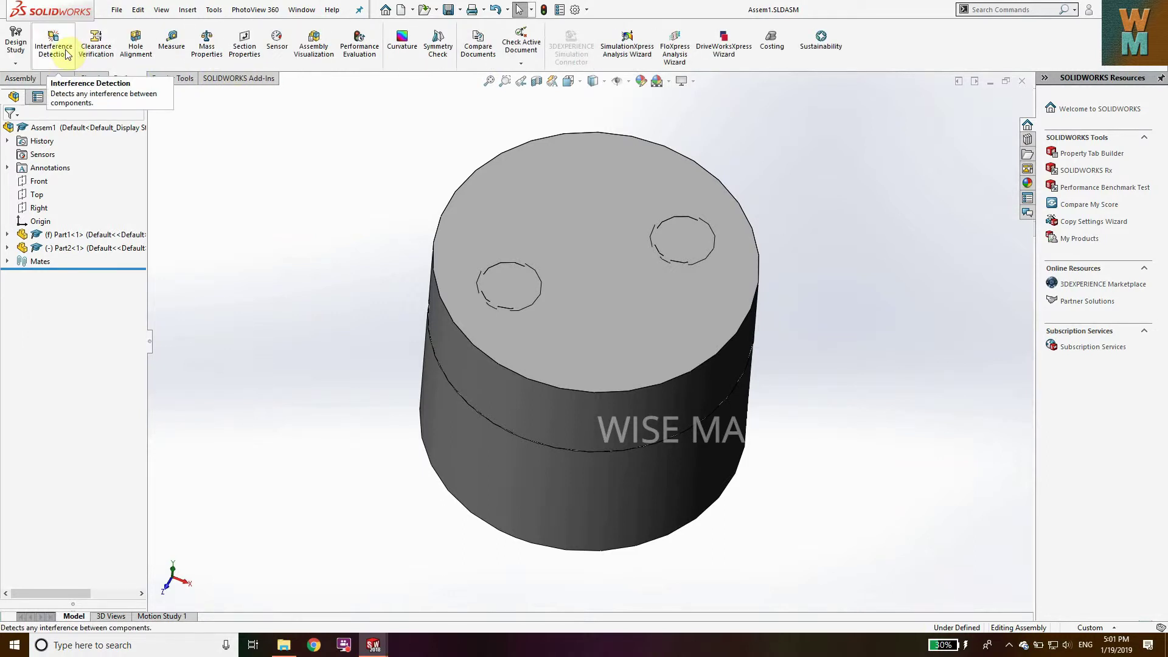
click(56, 52)
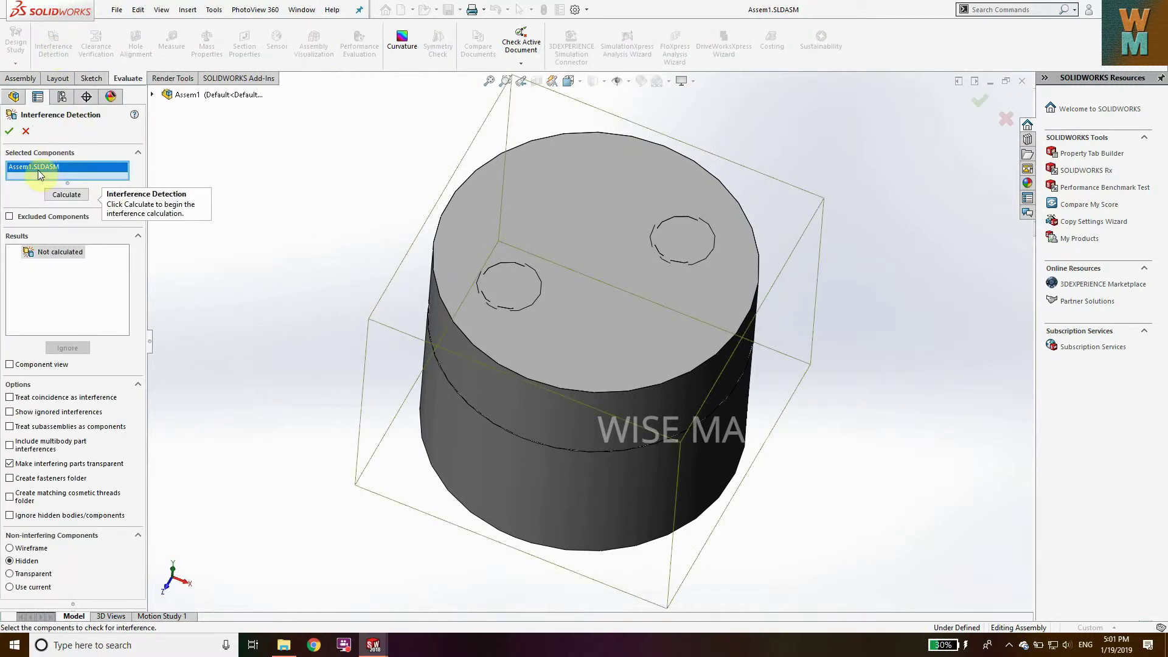
middle_drag(521, 227, 596, 256)
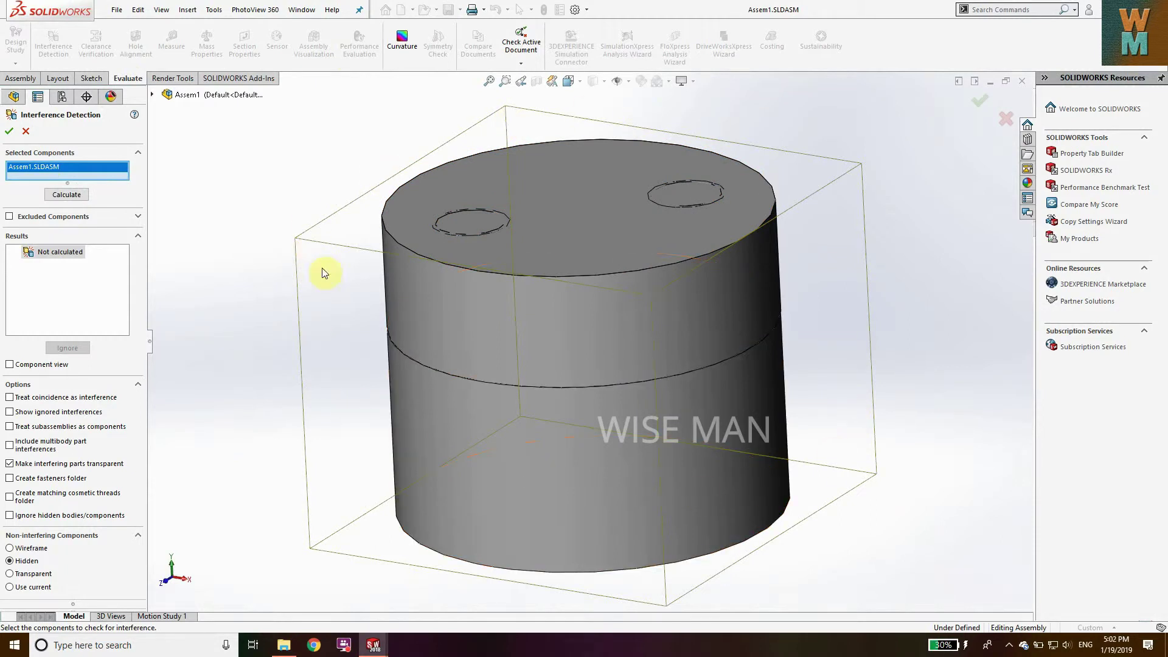
click(60, 195)
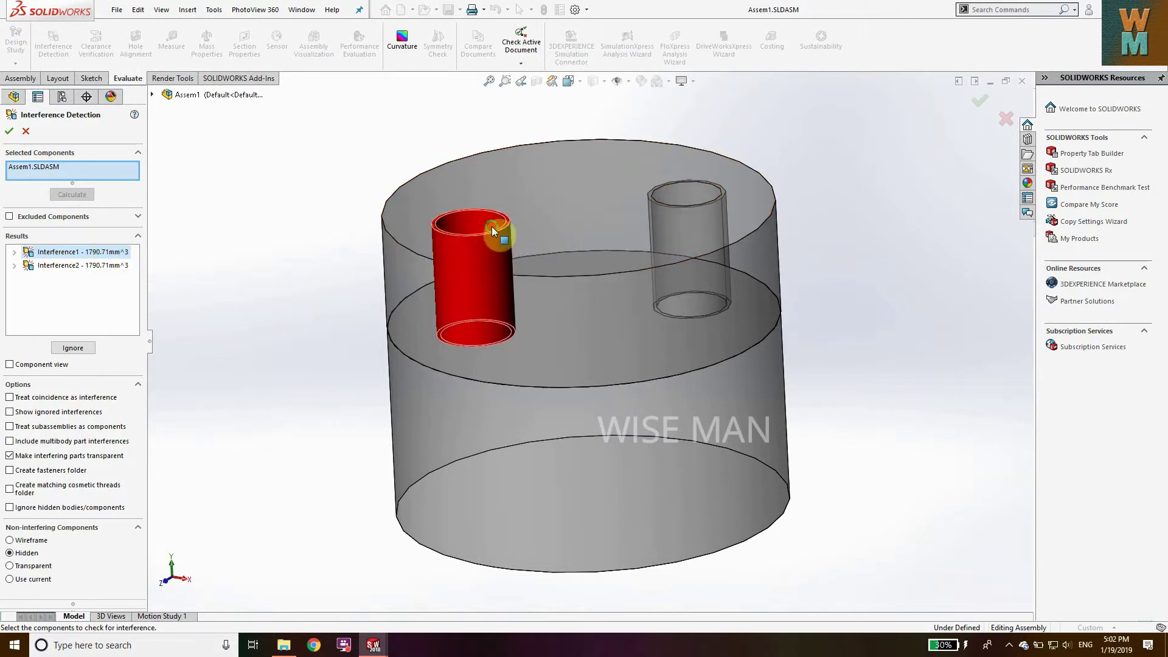
Step: Inspect the interference regions at both pins, including the second result, and close Interference Detection
middle_drag(495, 230, 456, 261)
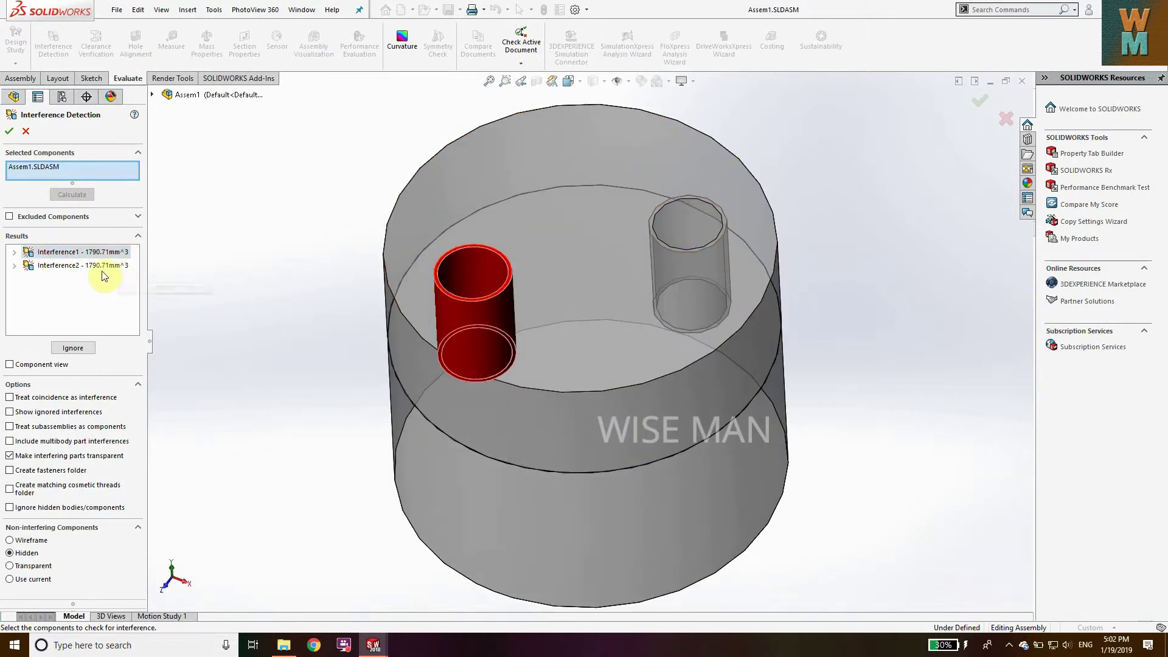
click(66, 269)
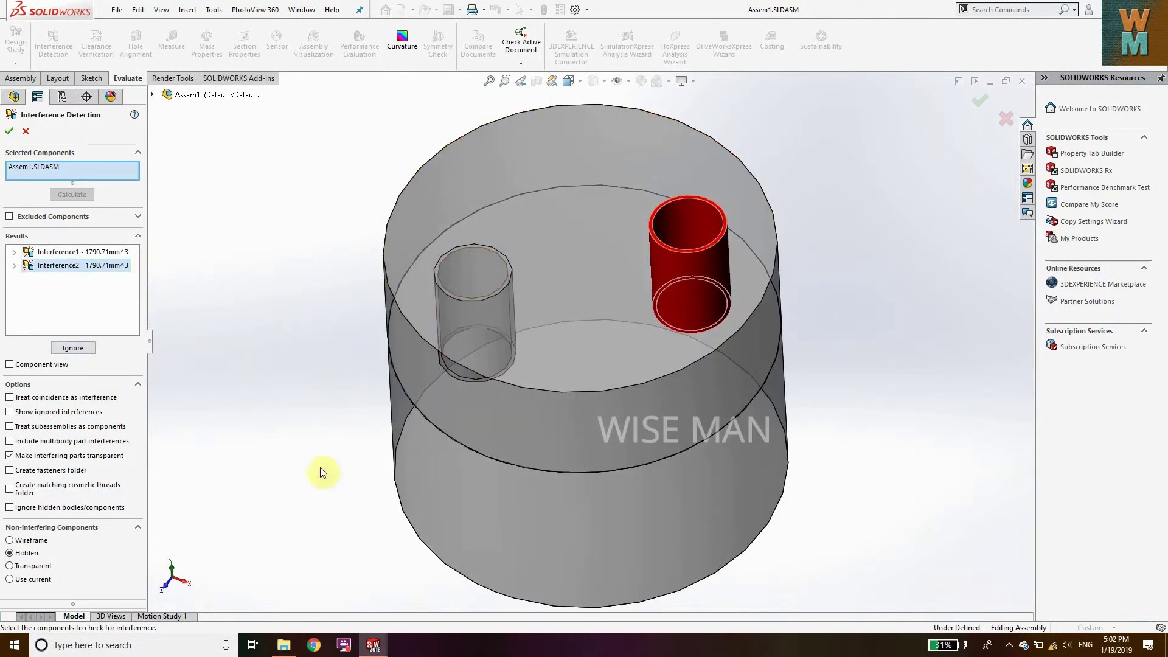
middle_drag(320, 468, 275, 411)
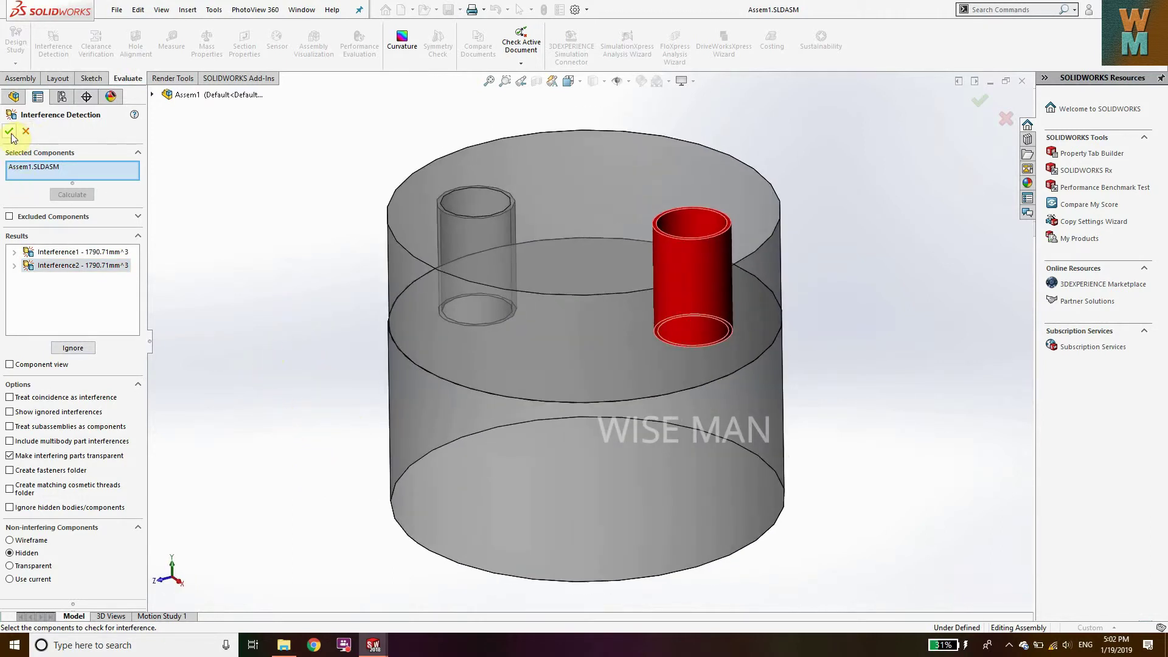
click(10, 131)
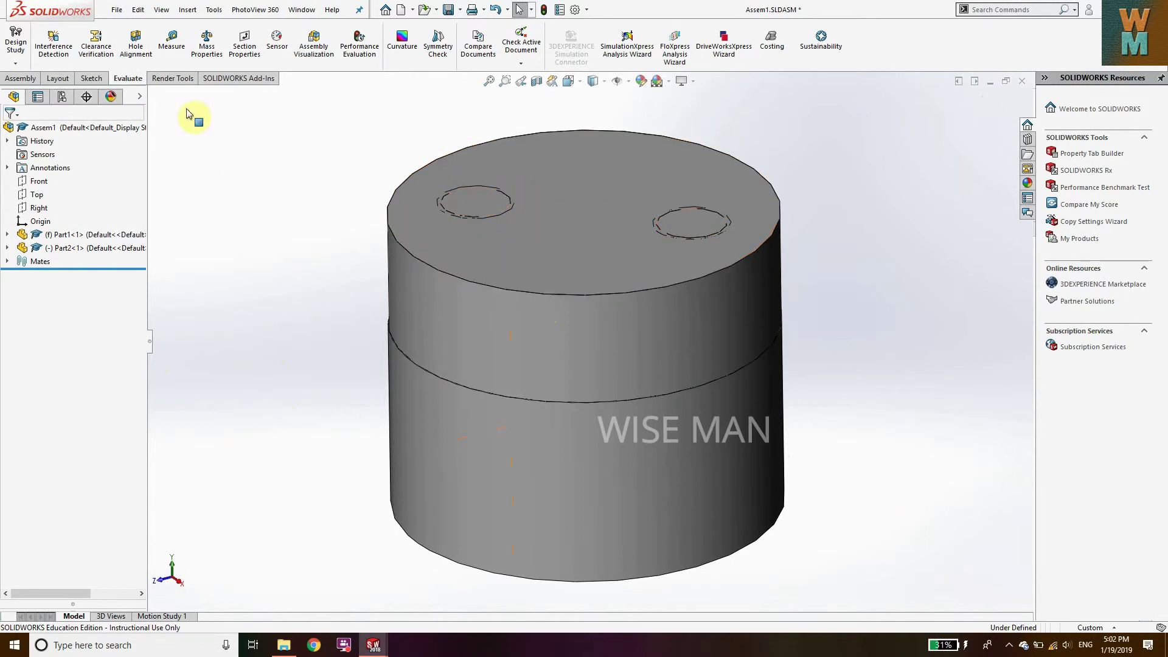
Step: Run Clearance Verification between Part2 and Part1 as the selected items
click(93, 52)
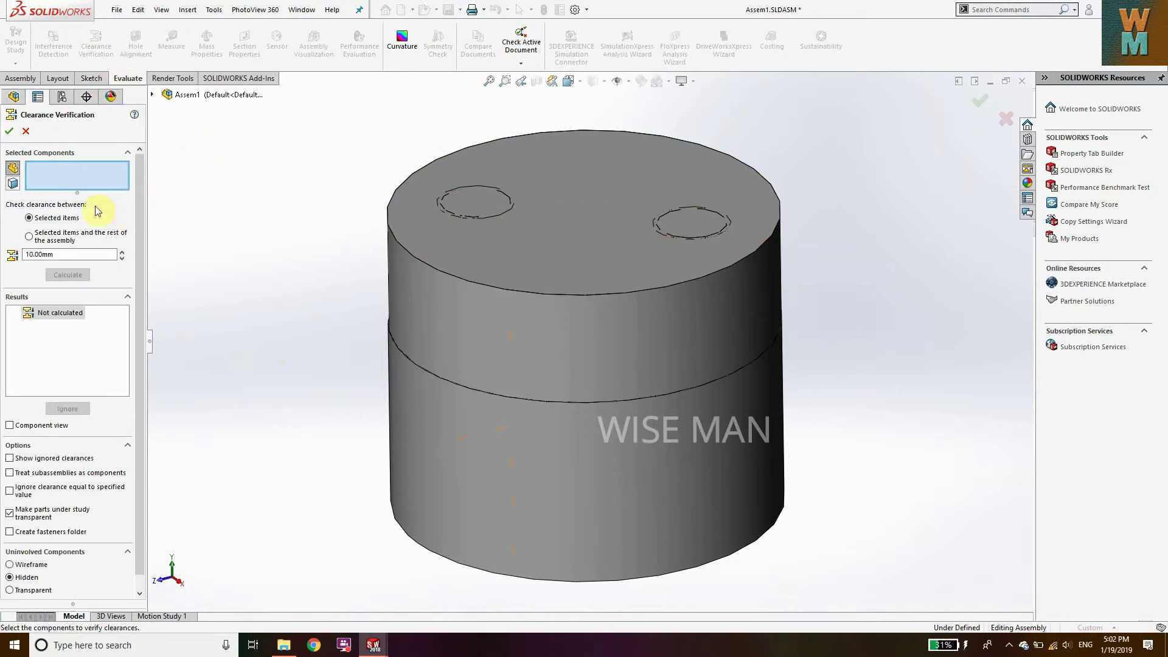
click(528, 291)
click(561, 465)
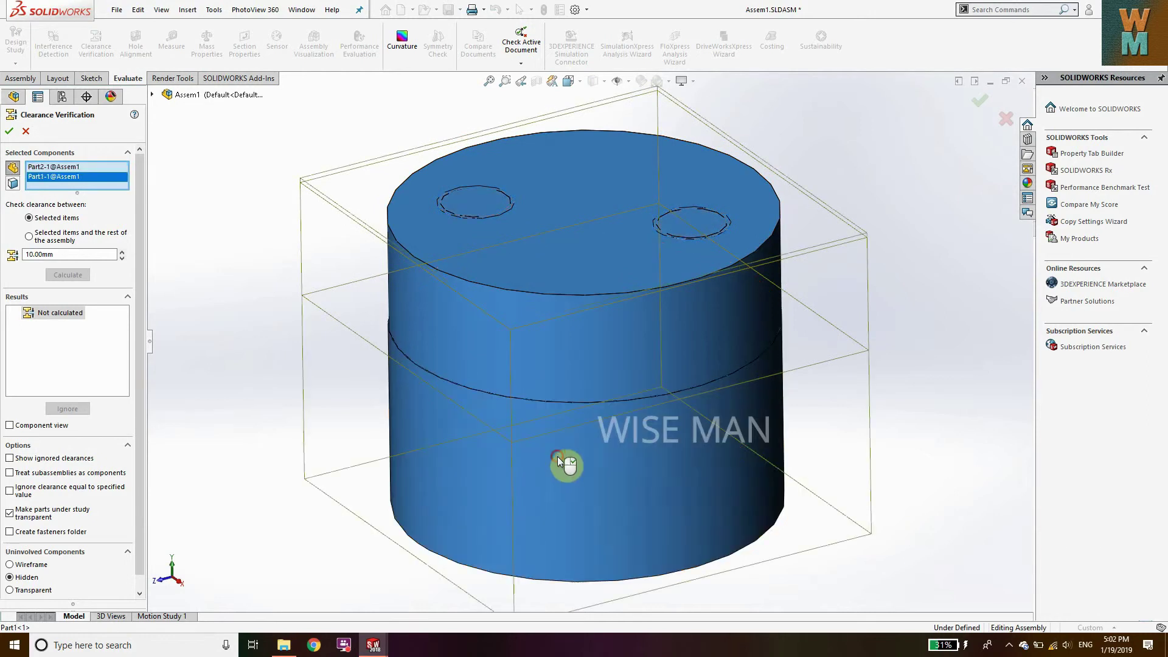
click(59, 275)
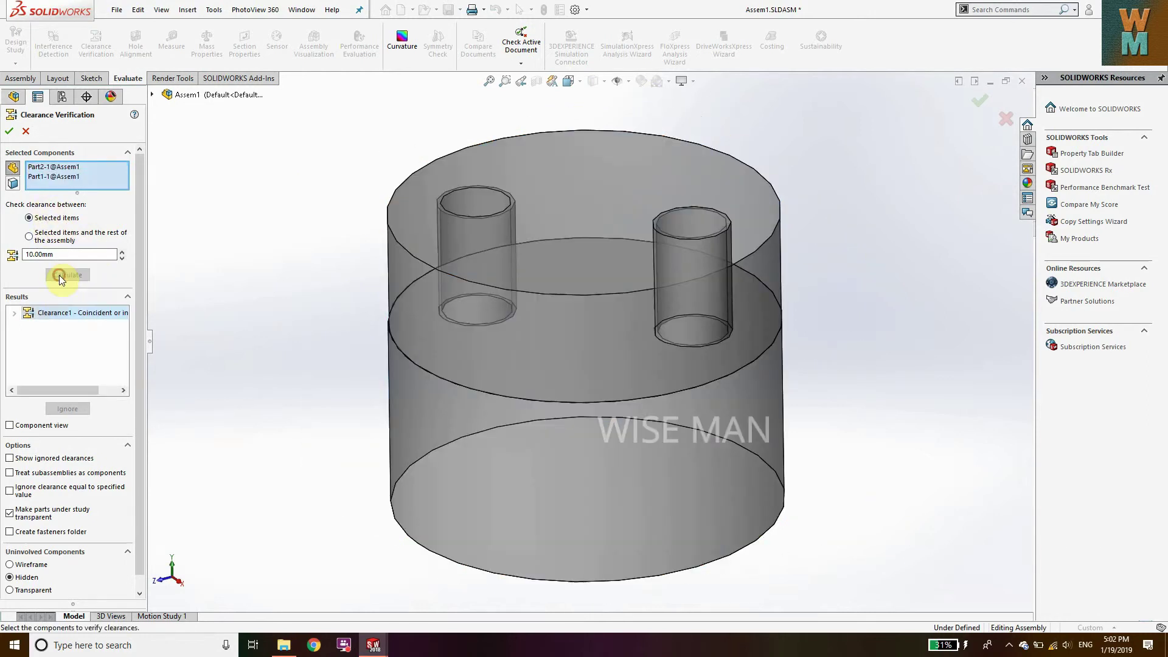
Step: Read the full clearance result for the two parts and exit Clearance Verification
click(107, 389)
click(117, 314)
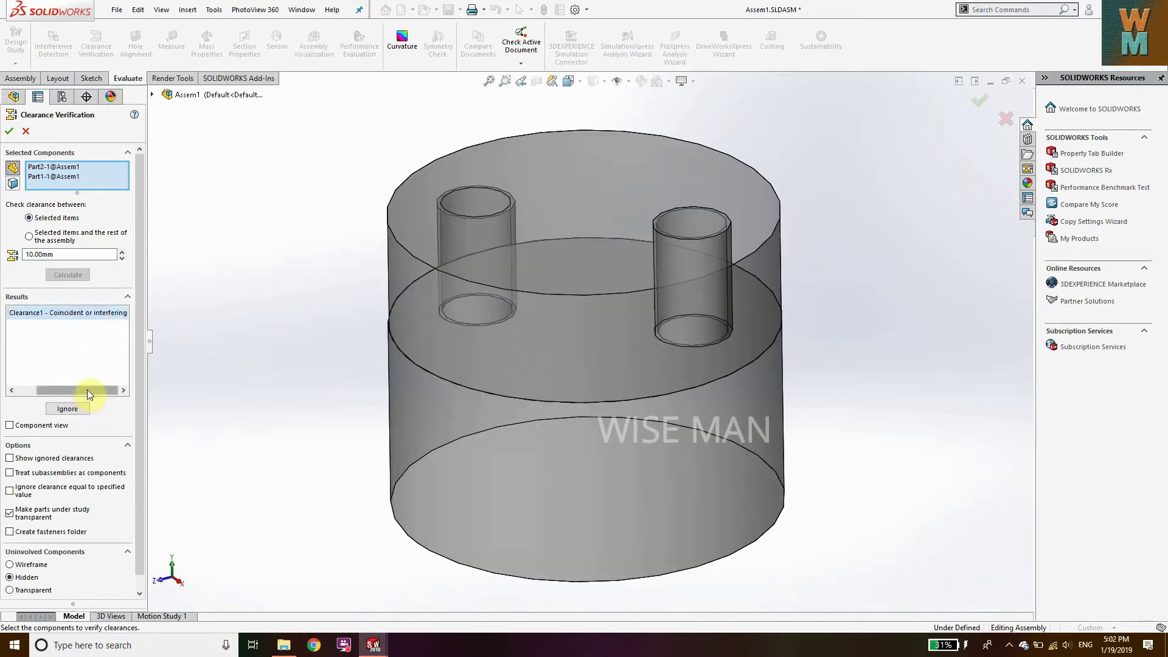
drag(87, 390, 50, 388)
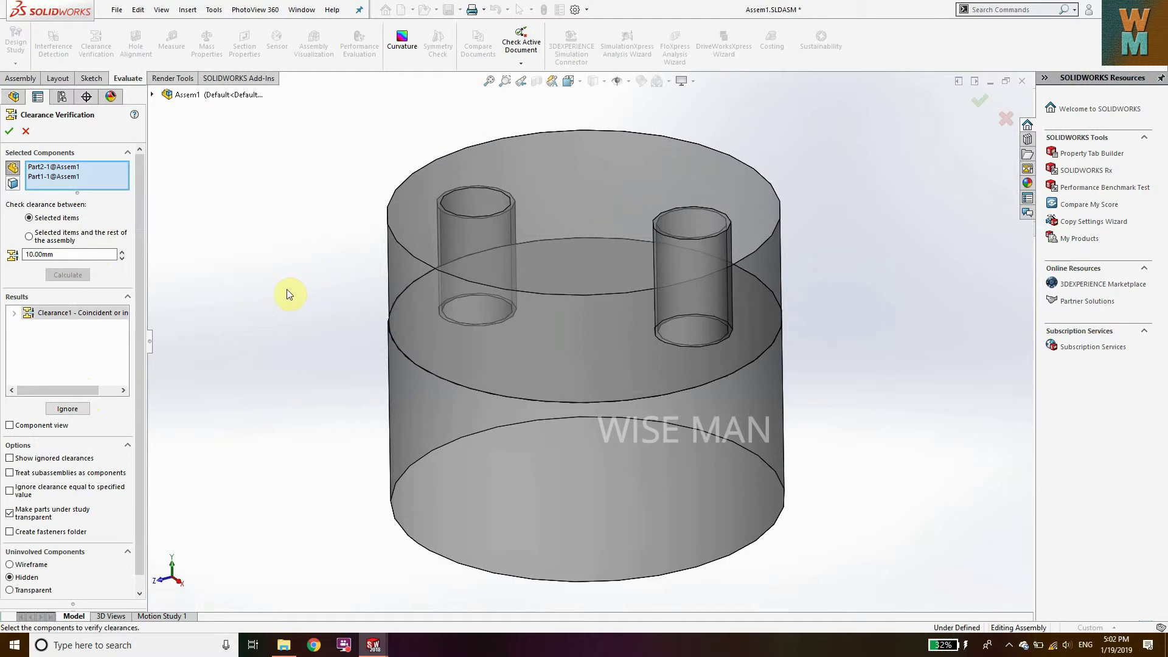
click(94, 313)
click(25, 131)
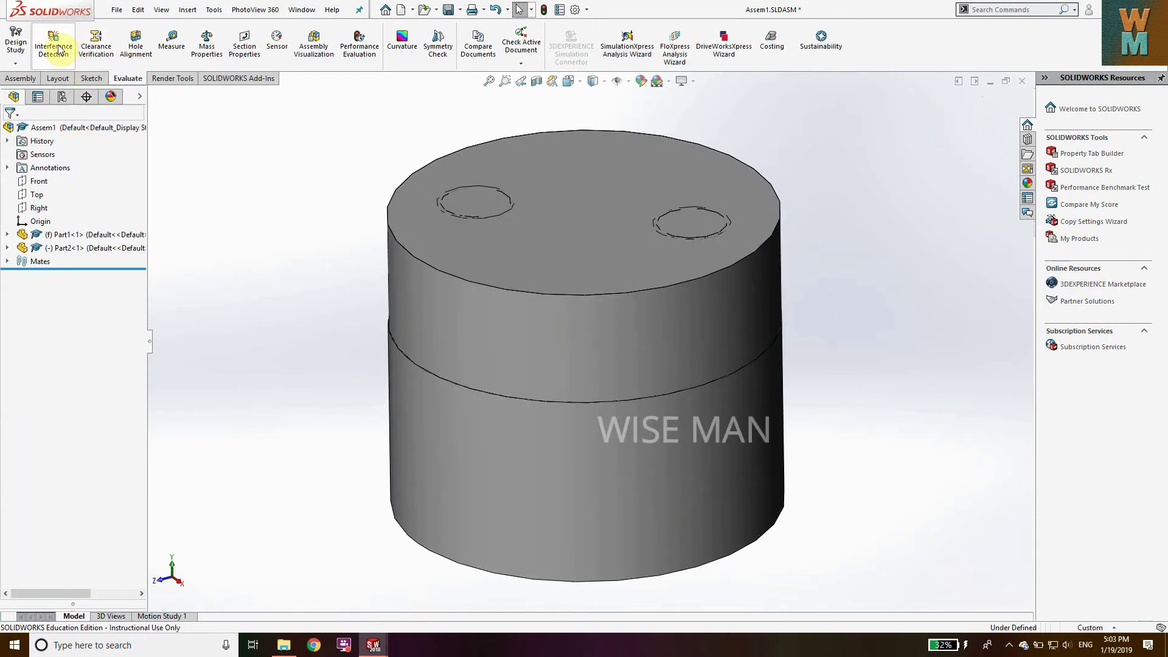